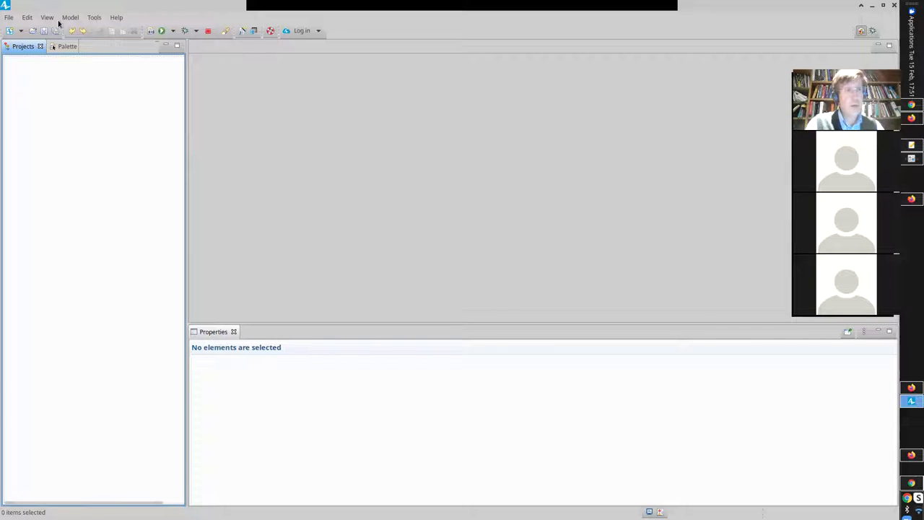
Start a new model and name it ABMSIR1
left_click(9, 17)
mouse_move(113, 31)
left_click(175, 31)
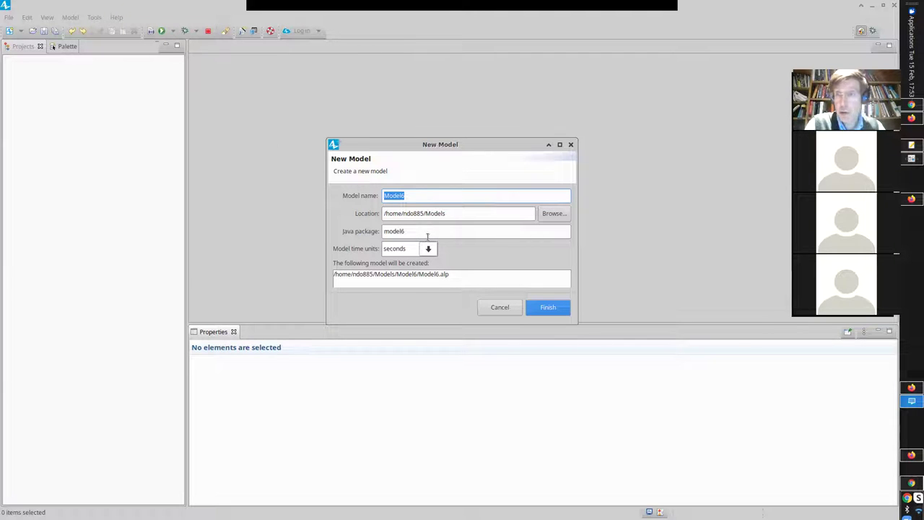
left_click_drag(433, 193, 348, 195)
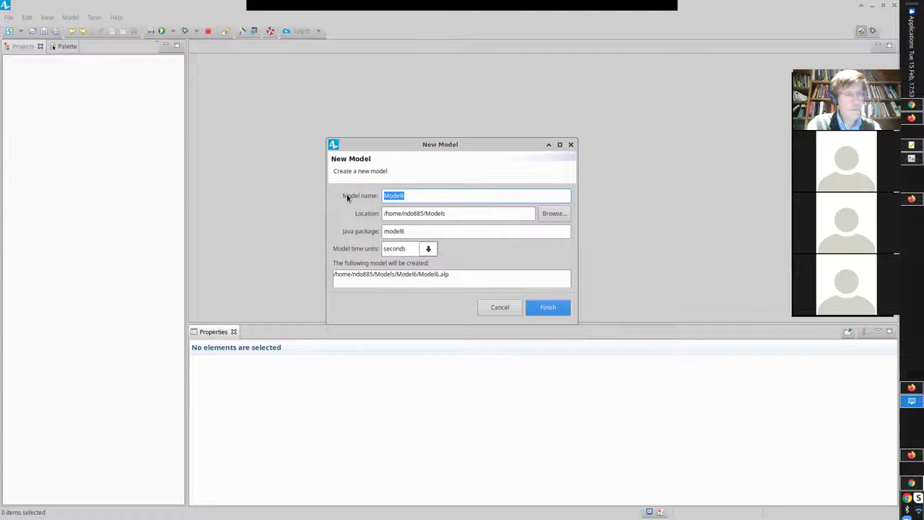
type("ABM")
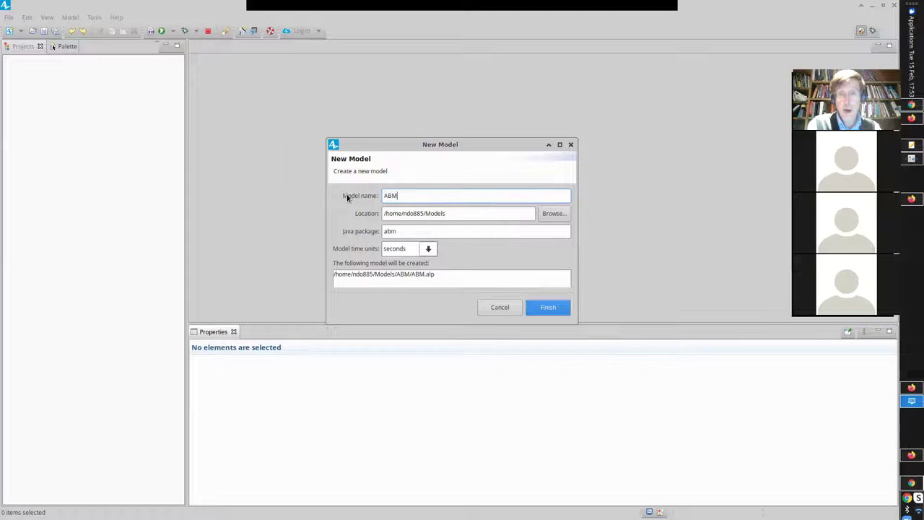
type("SIR1")
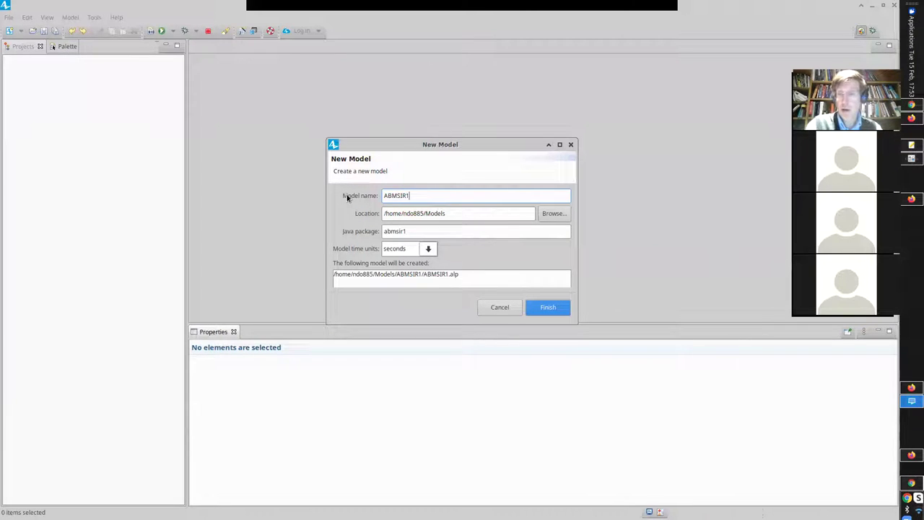
Set the model time units to days and create the model
left_click(426, 250)
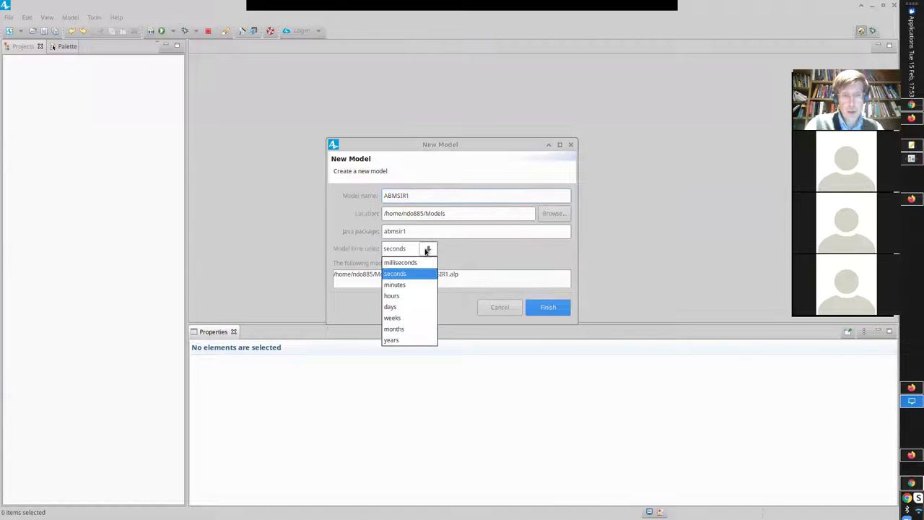
left_click(399, 309)
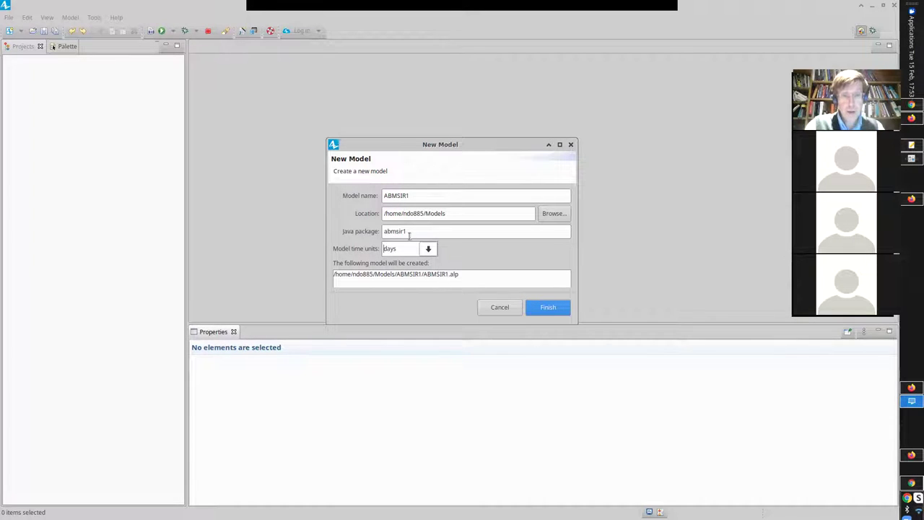
double_click(410, 195)
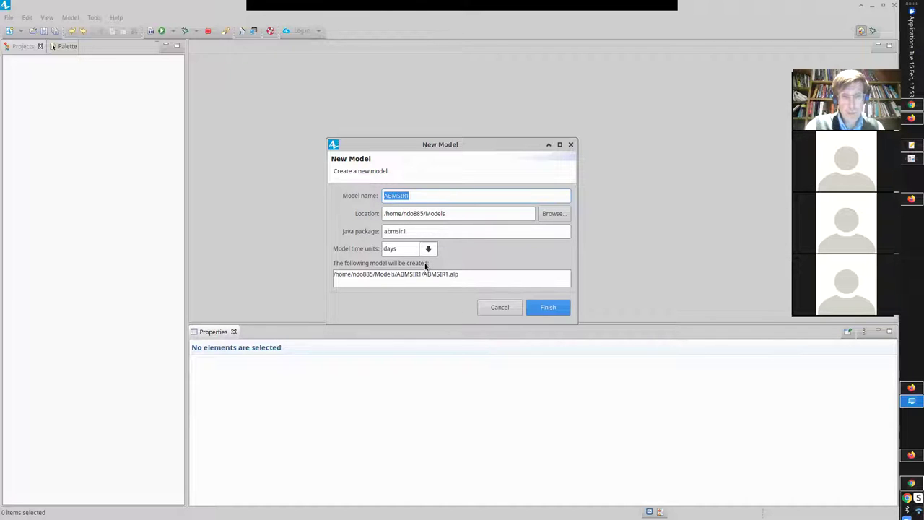
left_click(550, 309)
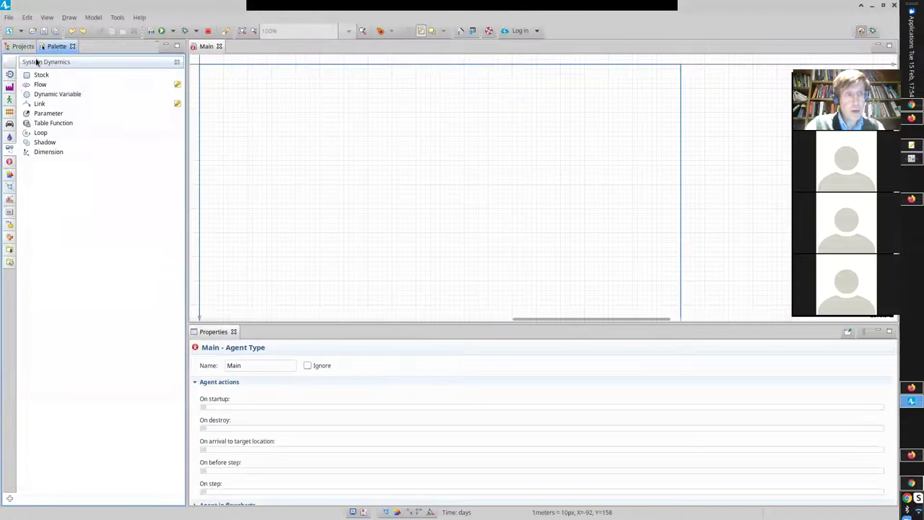
left_click(9, 17)
mouse_move(38, 31)
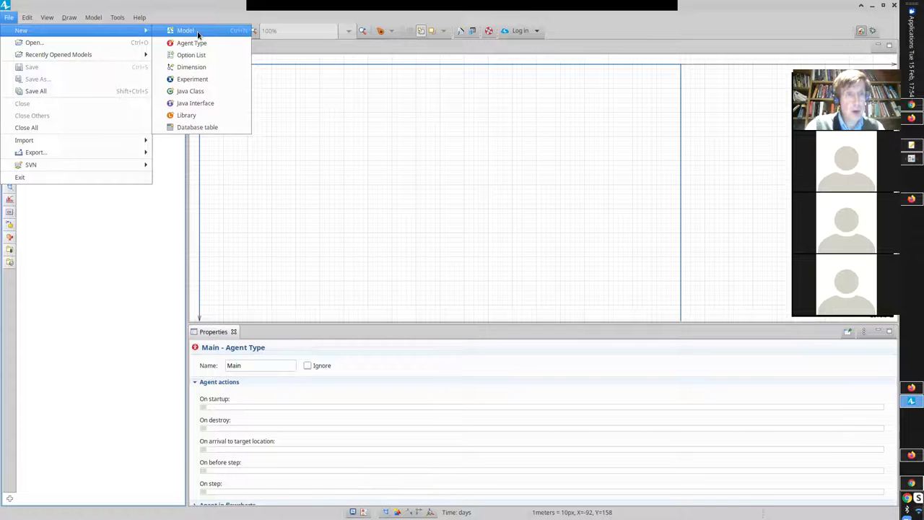
left_click(136, 123)
Review the ABMSIR1 project's contents and the Agent components available in the palette
left_click(22, 47)
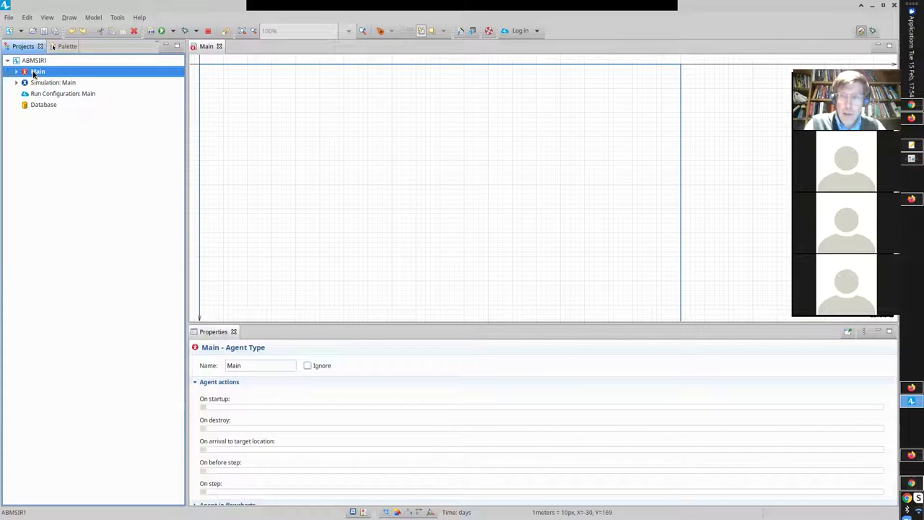
left_click(63, 46)
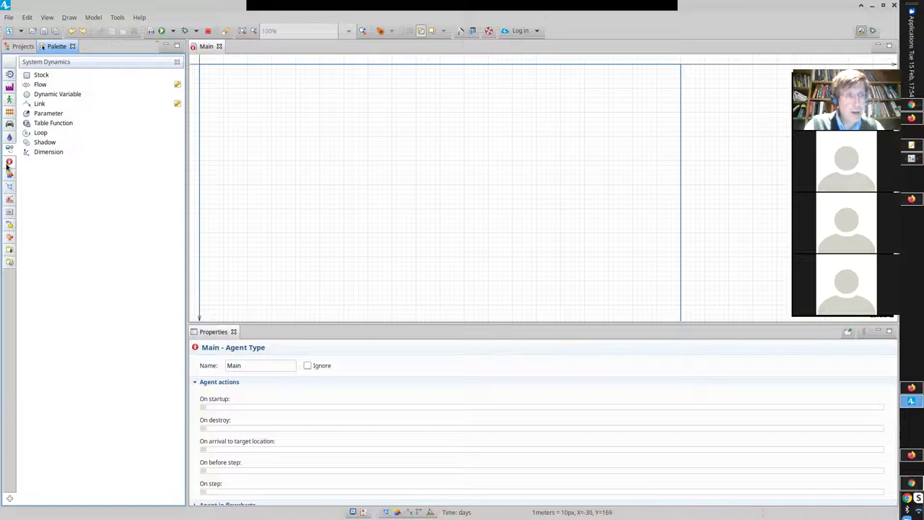
left_click(8, 164)
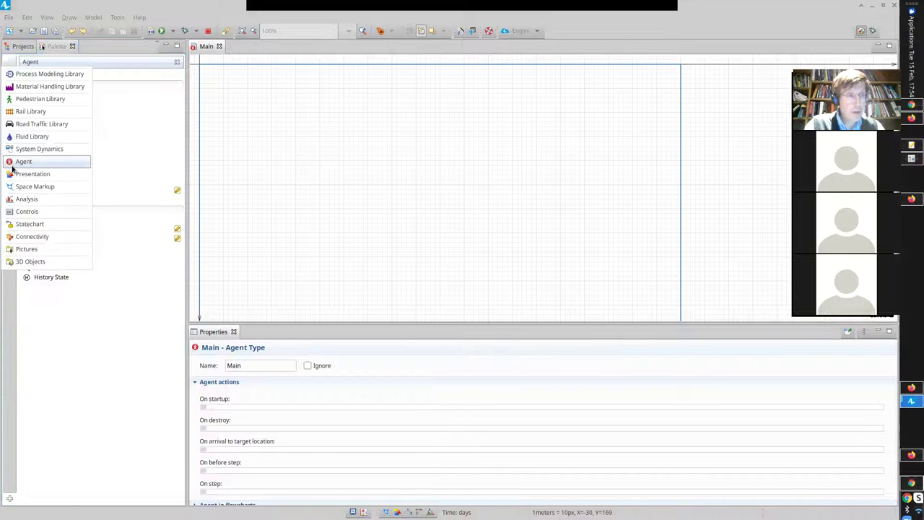
left_click(11, 166)
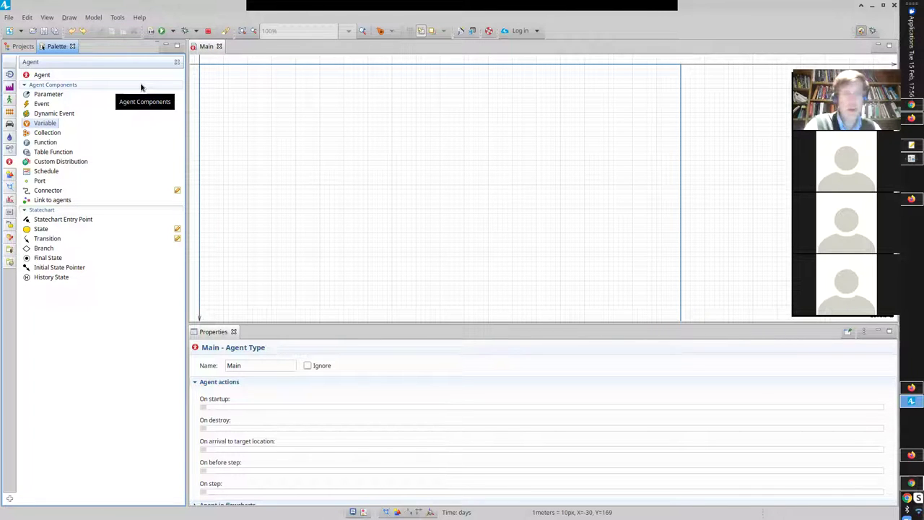
Start a new agent type in the ABMSIR1 model, built from scratch, and name it Person
left_click(23, 49)
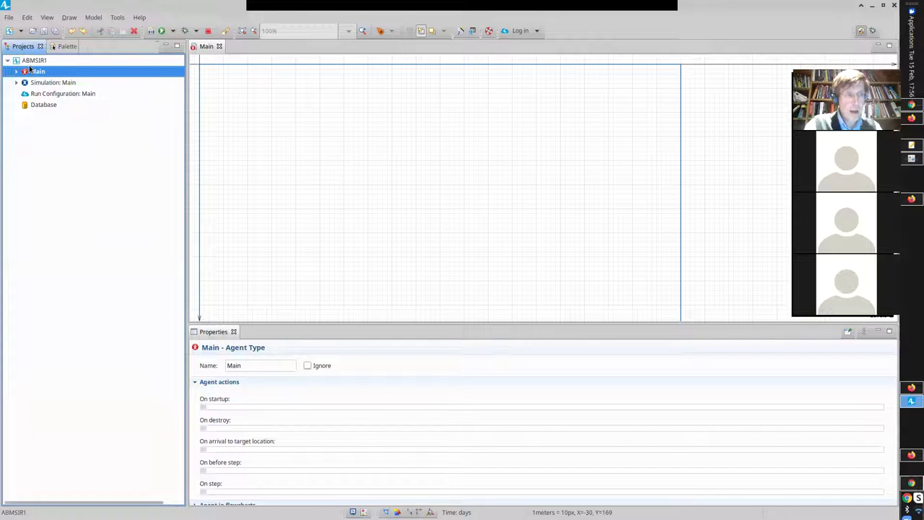
right_click(31, 60)
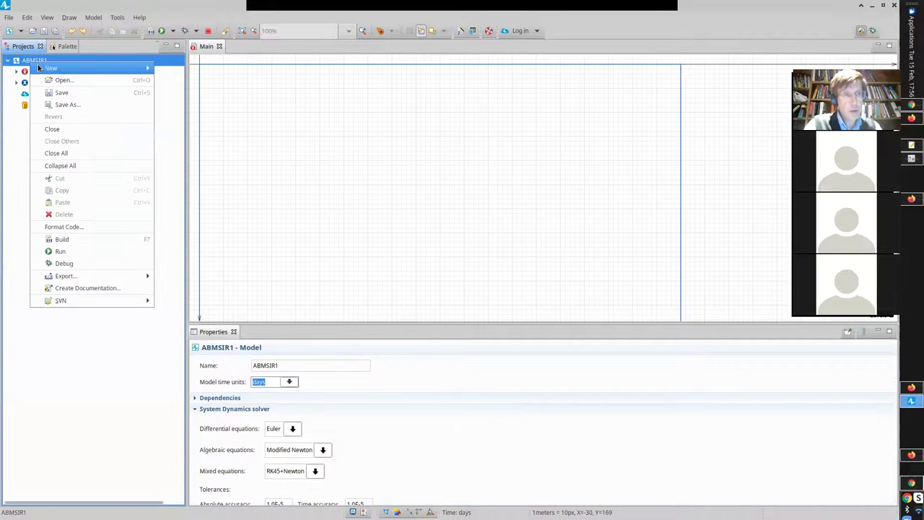
mouse_move(38, 69)
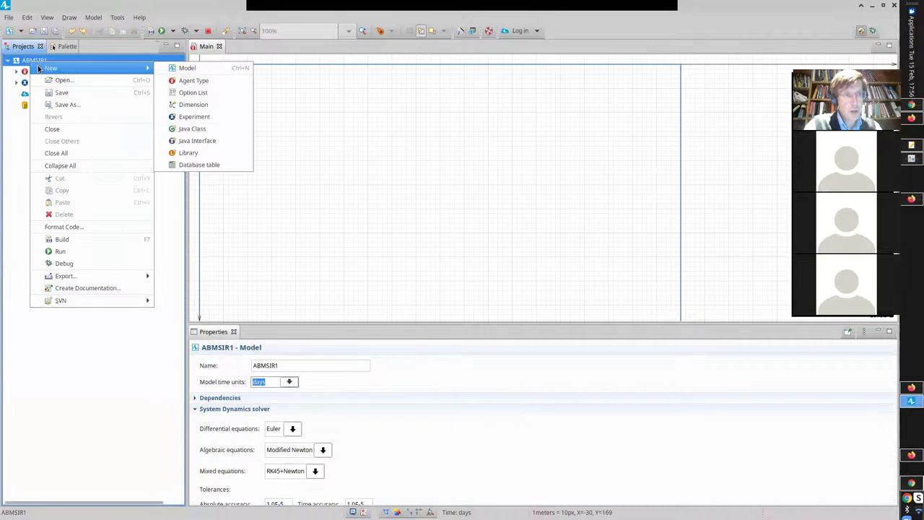
left_click(187, 84)
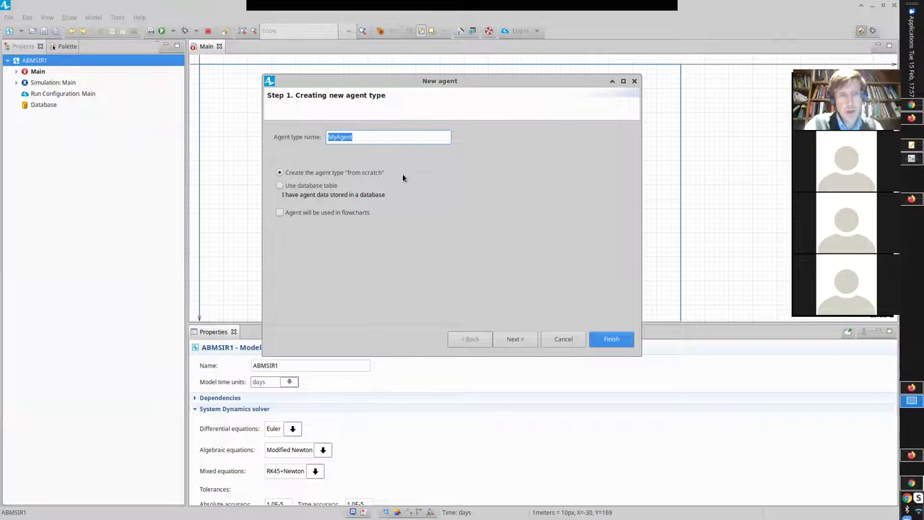
type("Person")
key("BackSpace")
key("BackSpace")
key("BackSpace")
key("BackSpace")
key("BackSpace")
type("erson")
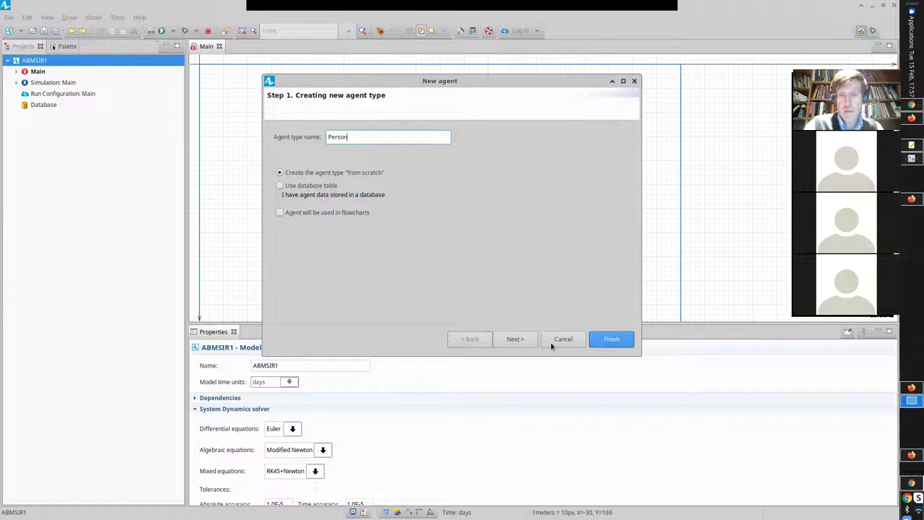
Check the animation options for the Person agent type and finish creating it
left_click(513, 340)
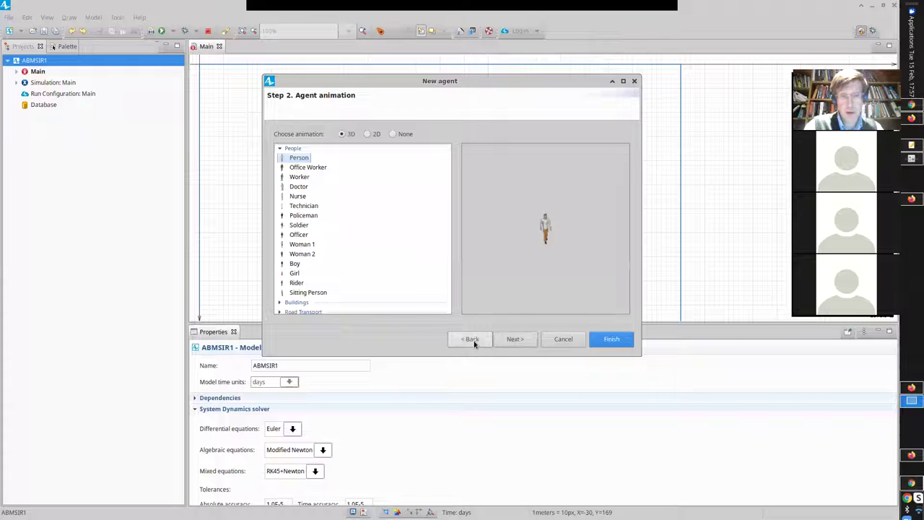
left_click(471, 340)
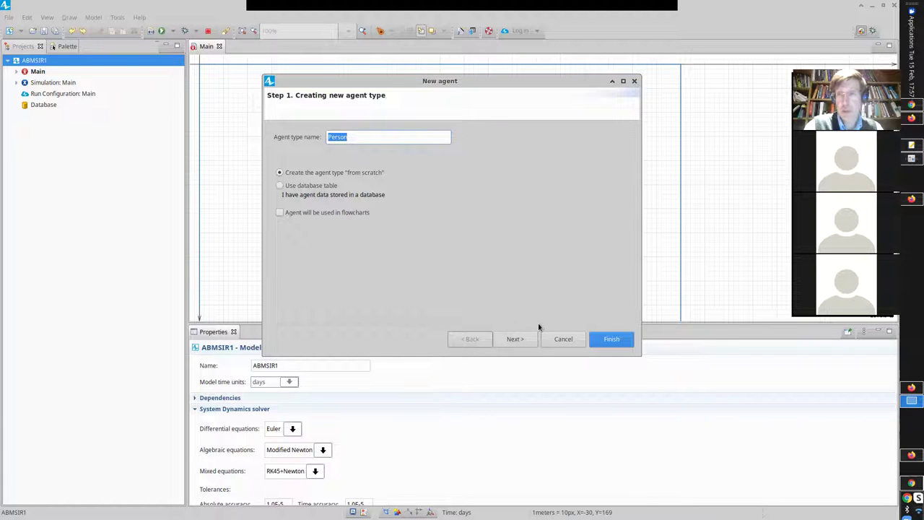
left_click(610, 339)
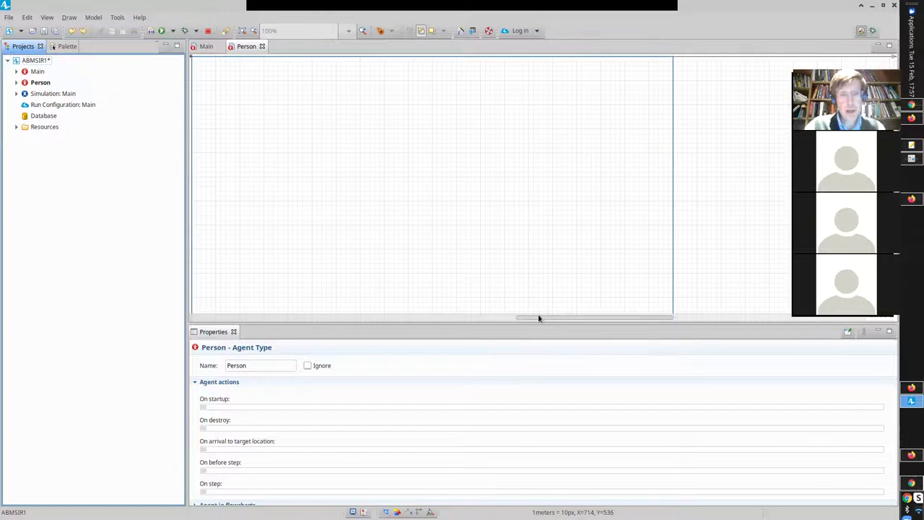
Place an oval from the Presentation elements on the Person canvas, centred on the origin
mouse_move(538, 318)
left_mouse_down()
mouse_move(528, 318)
mouse_move(555, 312)
left_mouse_up()
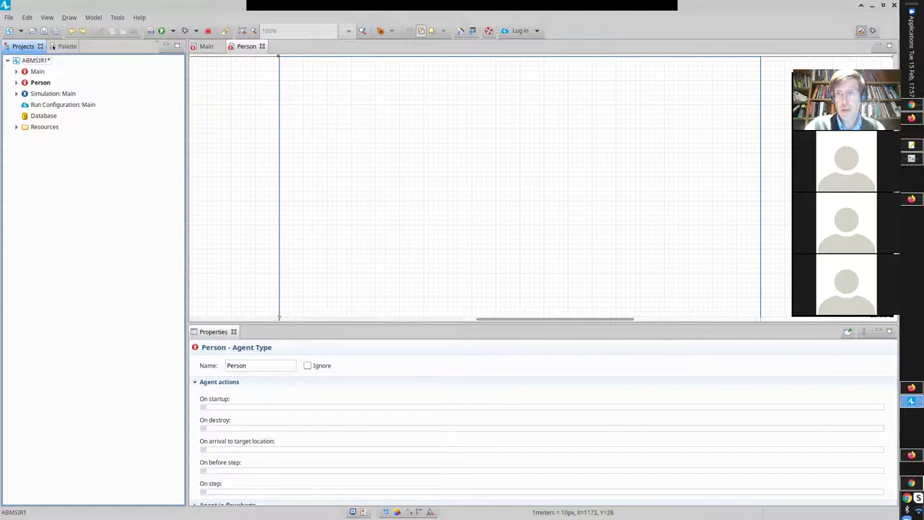
scroll(476, 188, "up", 3)
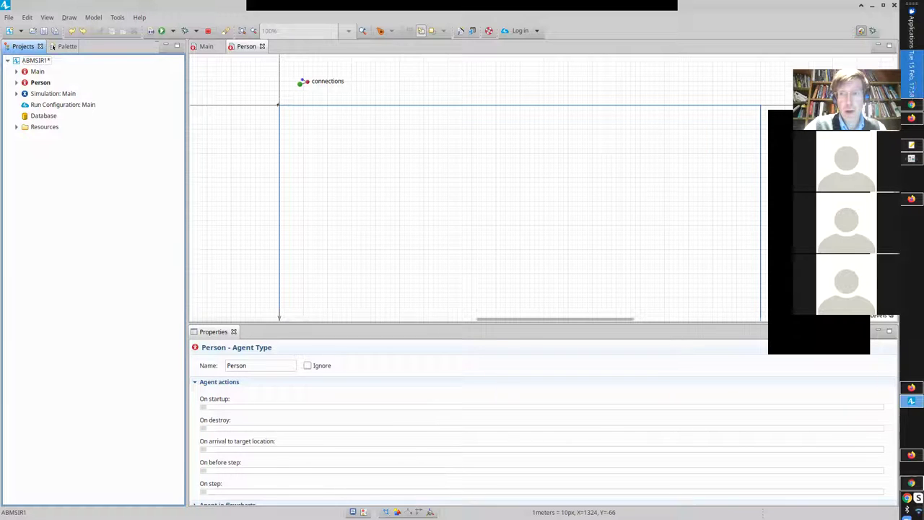
scroll(780, 159, "up", 4)
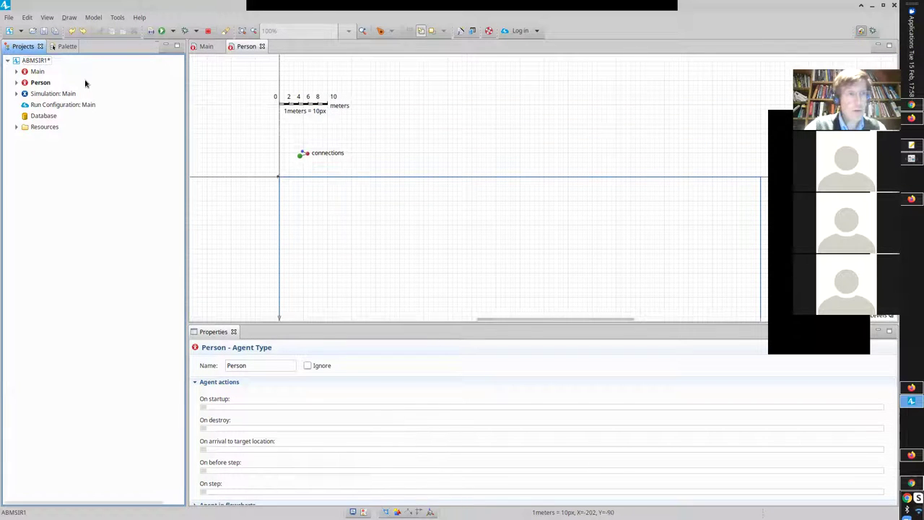
left_click(61, 46)
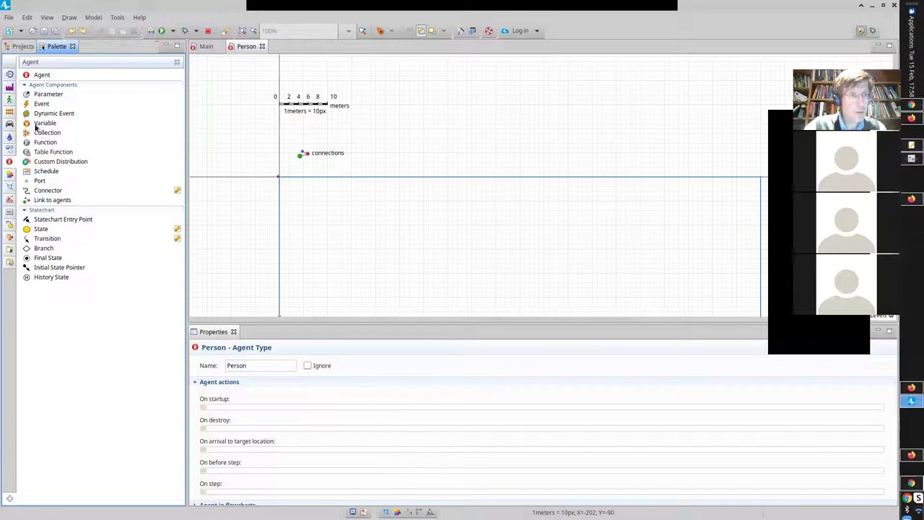
left_click(10, 174)
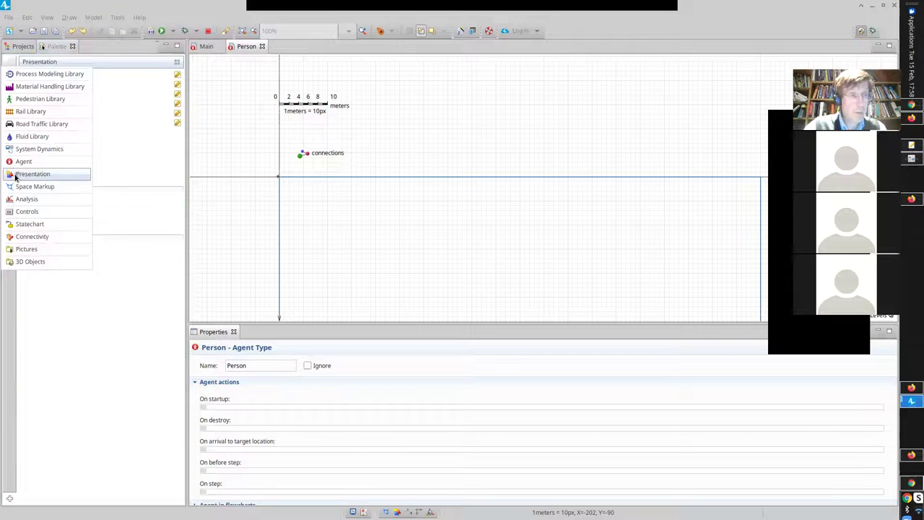
left_click(14, 175)
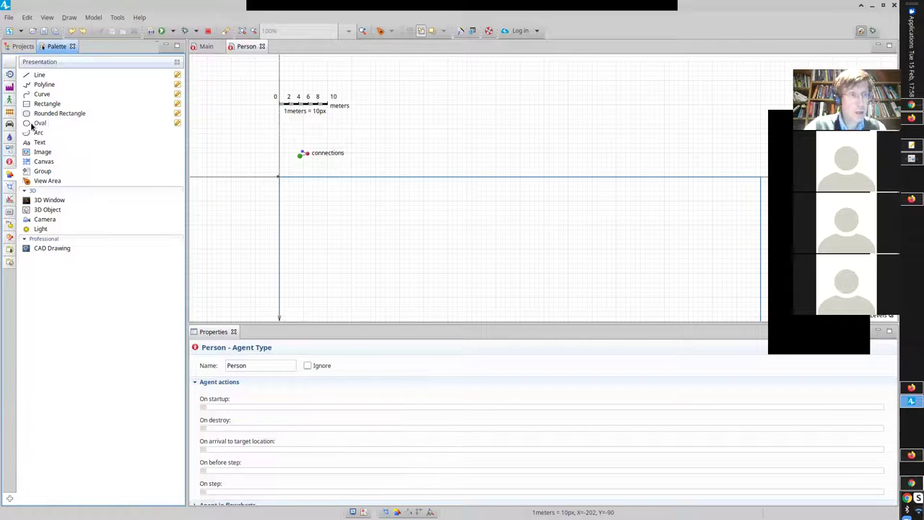
left_click_drag(30, 127, 280, 180)
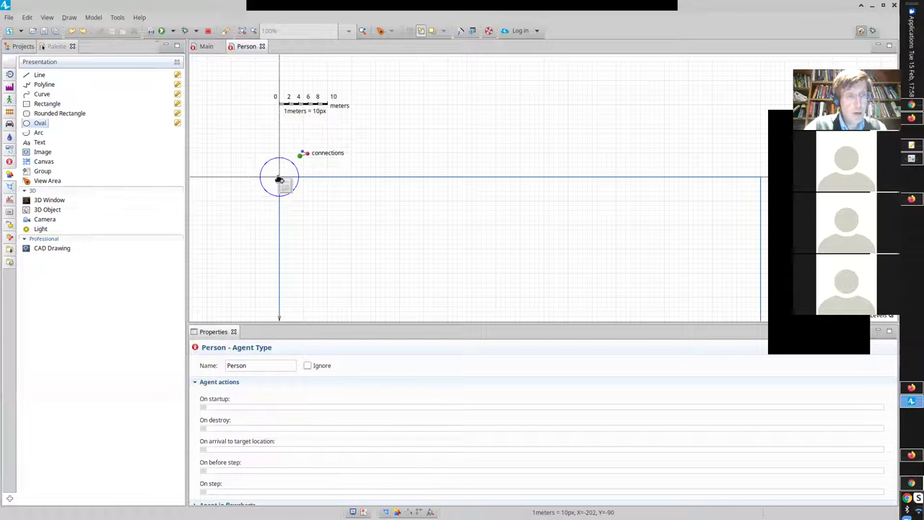
Hide the Palette view and show it again
left_click(23, 46)
left_click(56, 46)
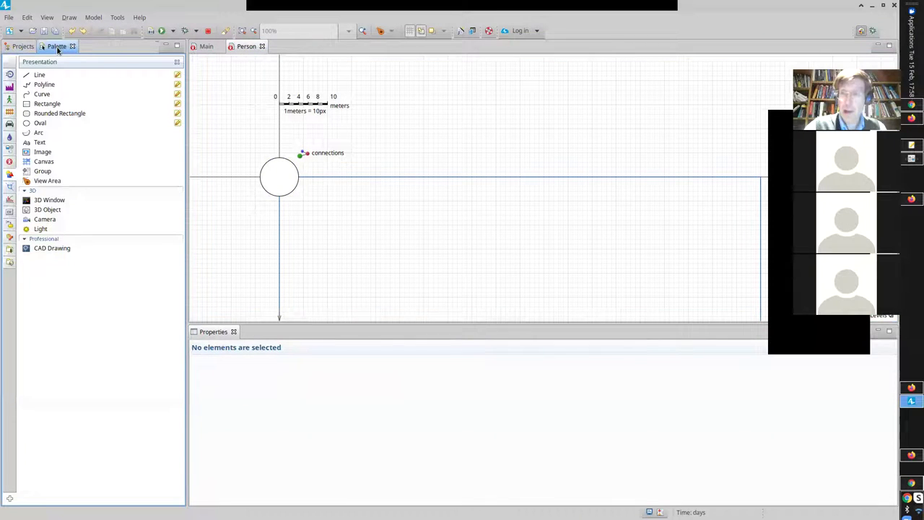
left_click(48, 19)
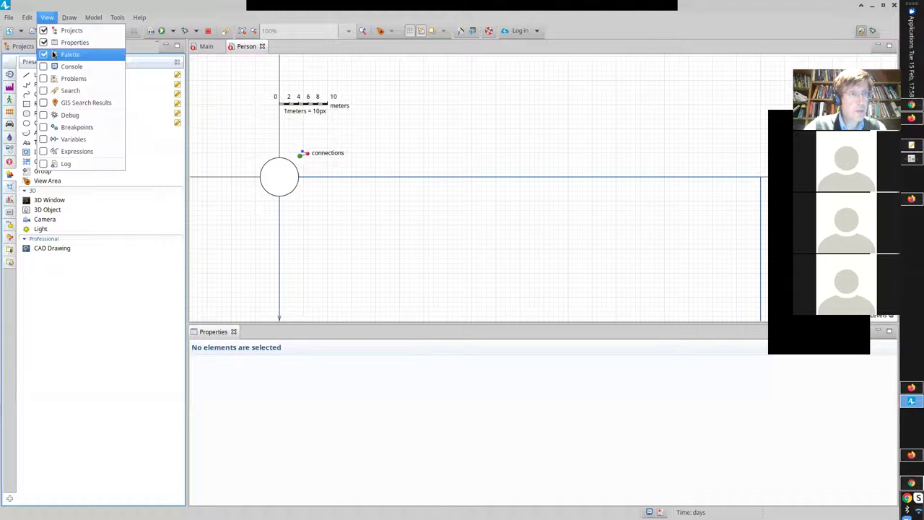
left_click(54, 54)
left_click(47, 17)
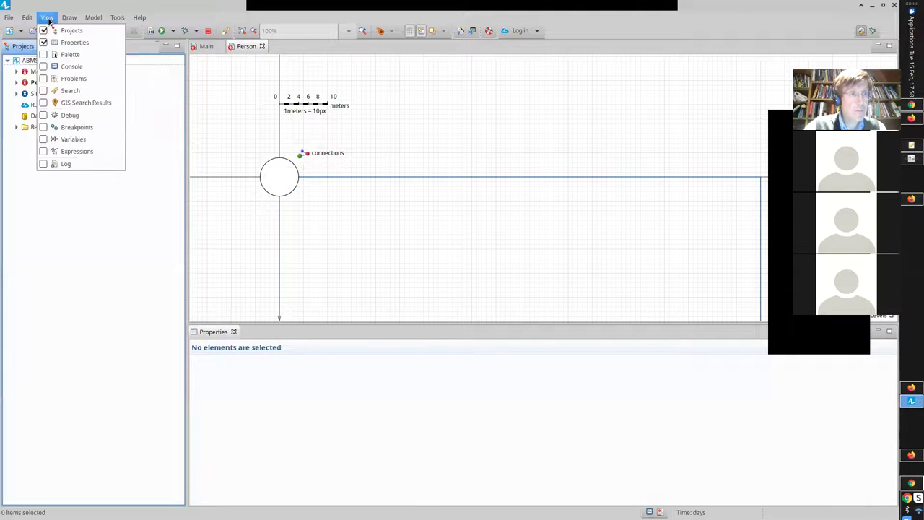
left_click(51, 56)
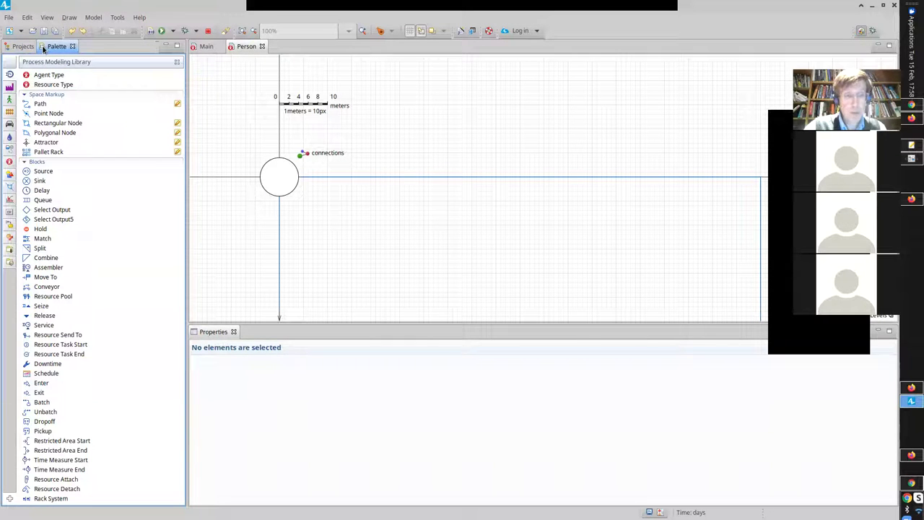
Rearrange the workspace so that the Palette view is docked directly beneath the Projects view
left_click_drag(208, 214, 299, 362)
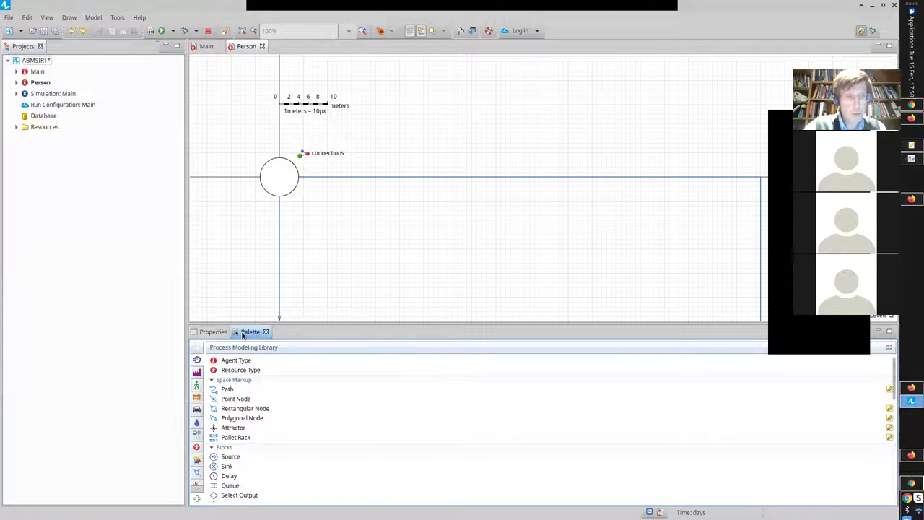
left_click_drag(243, 334, 66, 45)
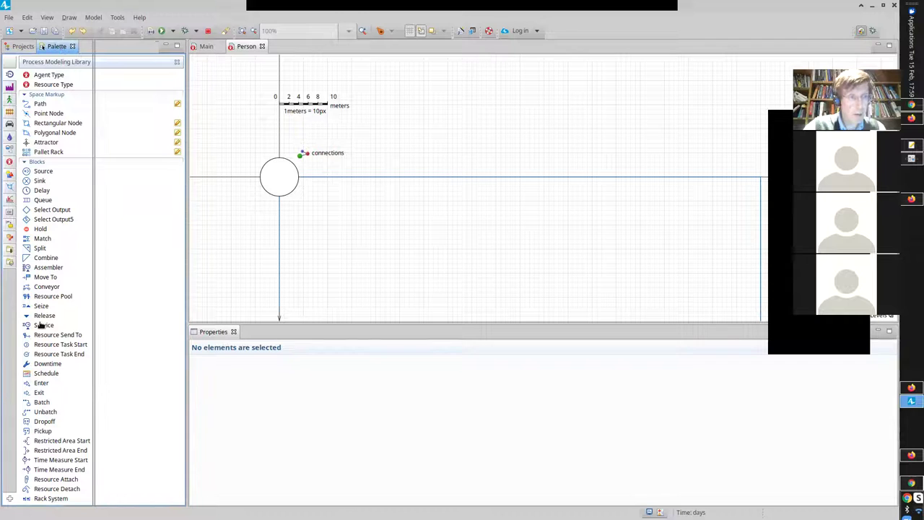
left_click_drag(46, 410, 46, 410)
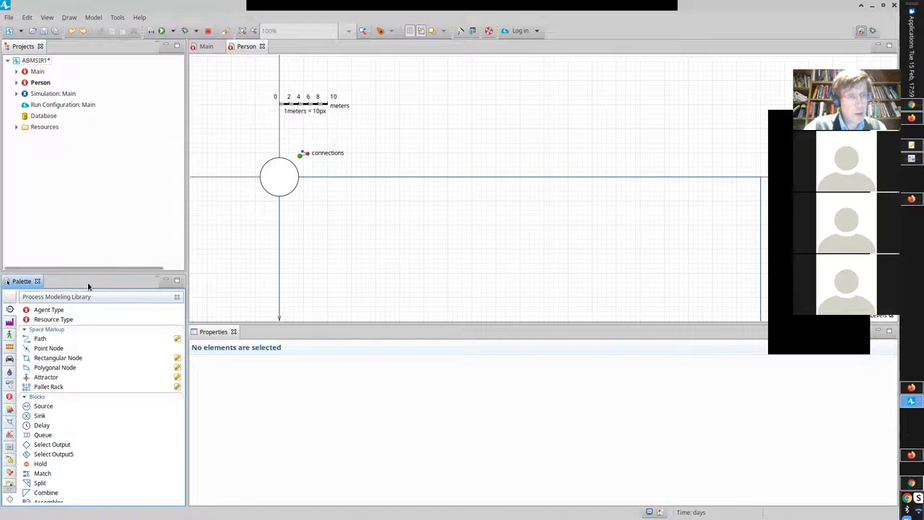
Enlarge the Palette view upward by reducing the height of the Projects view above it
left_click_drag(87, 271, 87, 147)
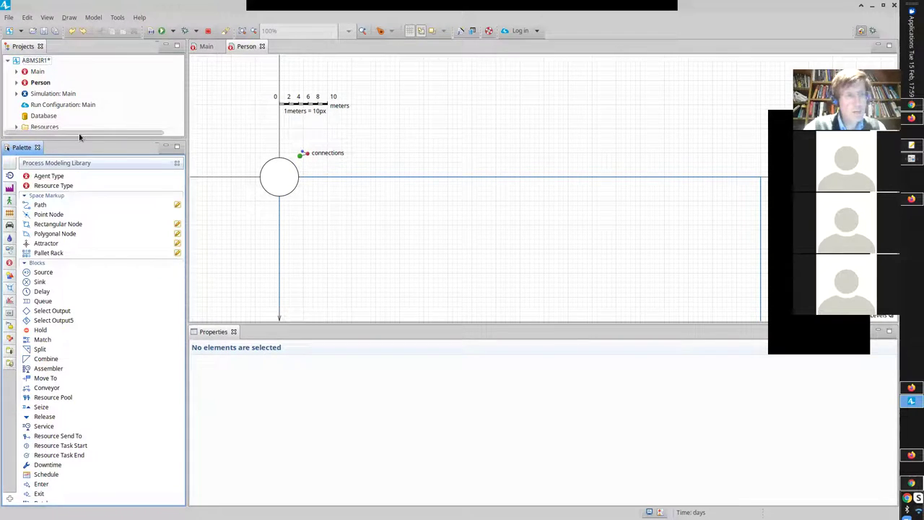
Shrink the oval on the Person canvas to a small circle centred on the origin, and save the model
left_click(283, 179)
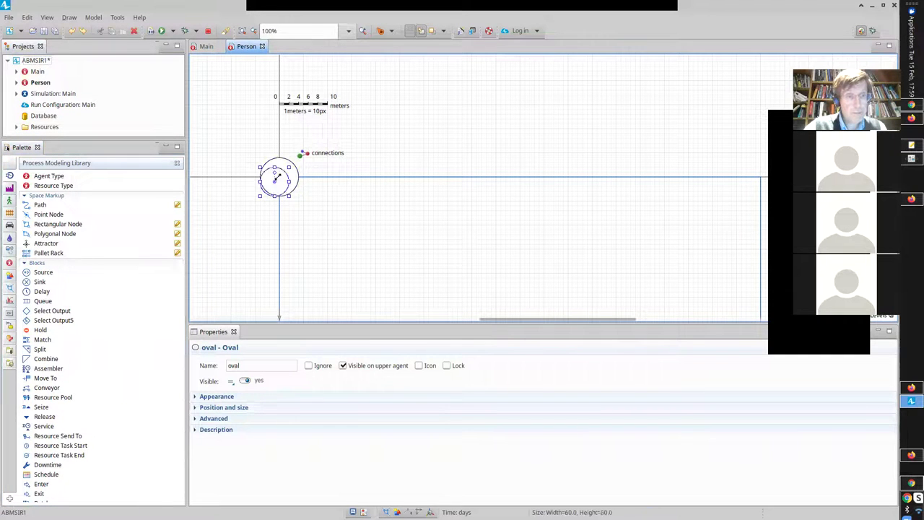
left_click_drag(266, 187, 260, 205)
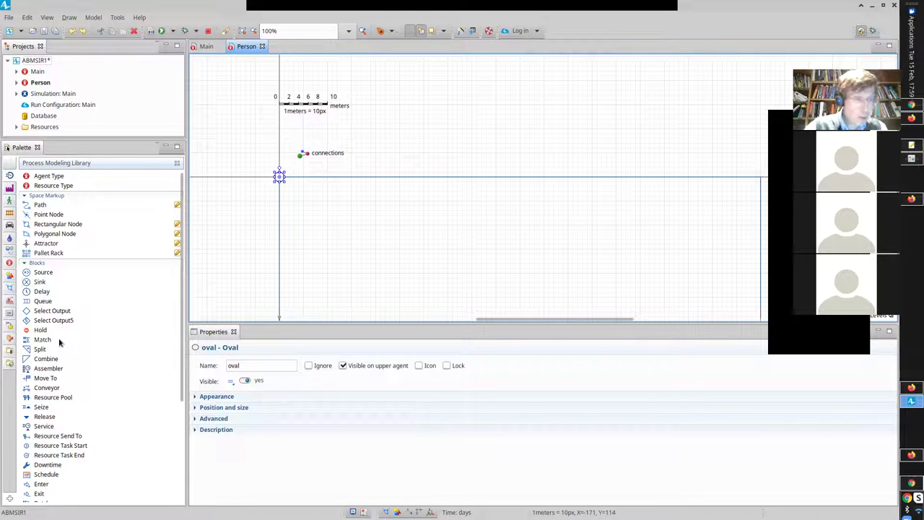
mouse_move(59, 342)
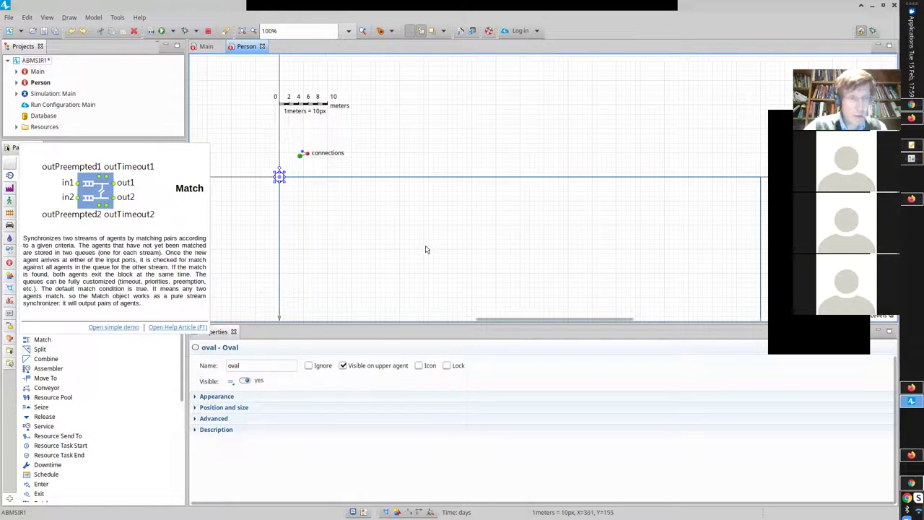
left_click(352, 227)
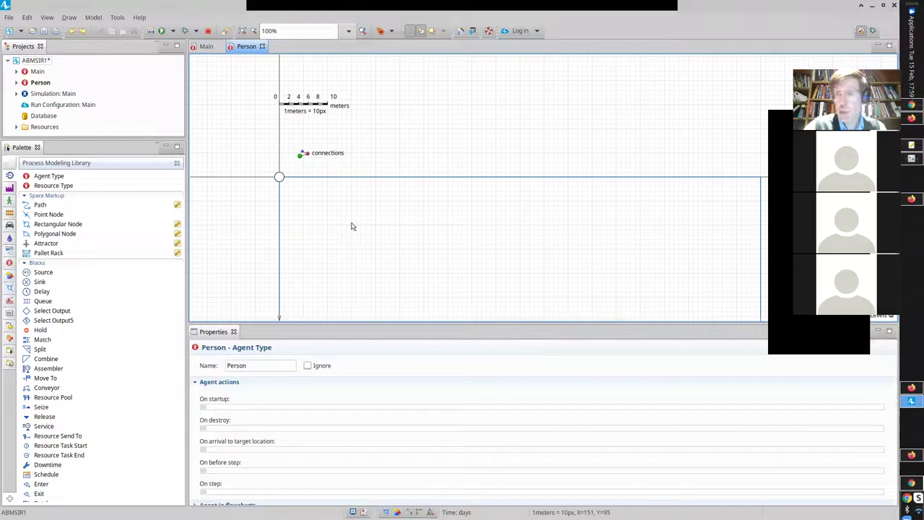
left_click(280, 179)
key("ctrl+s")
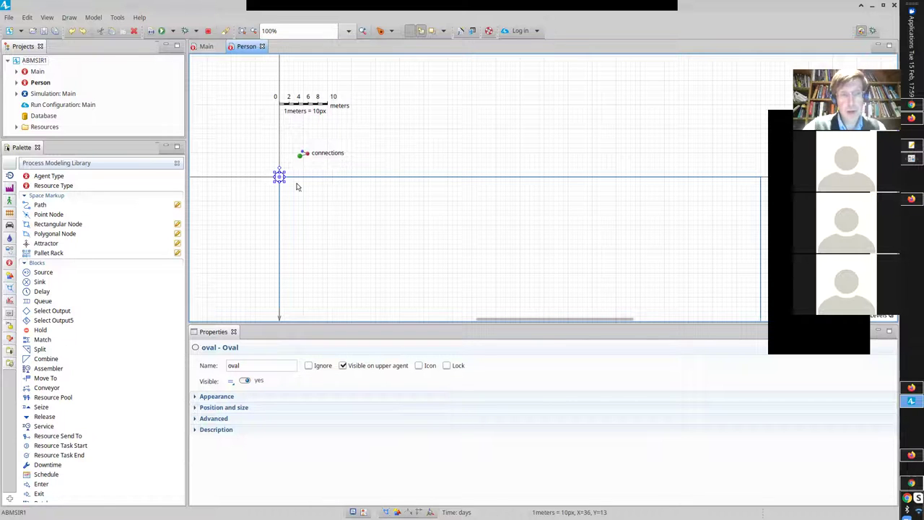
left_click(286, 220)
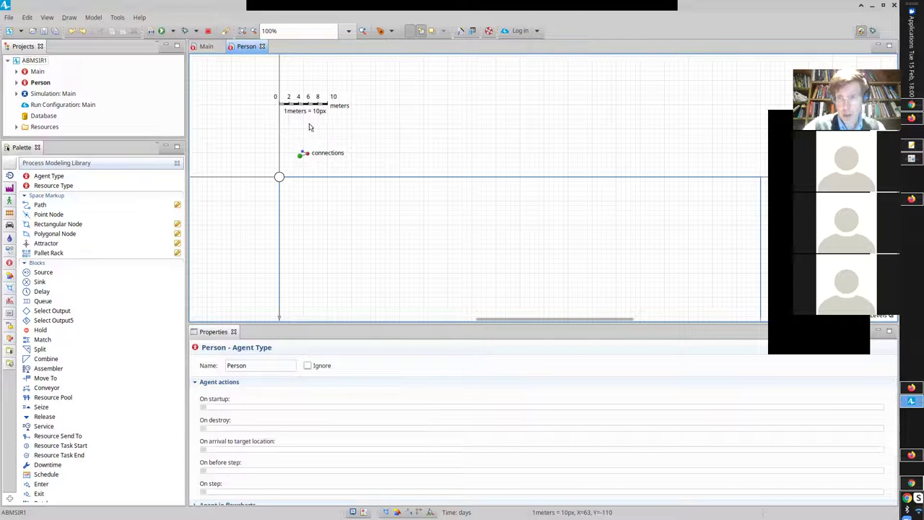
Open the Main canvas in the normal workspace layout and show the Agent elements in the Palette
double_click(205, 47)
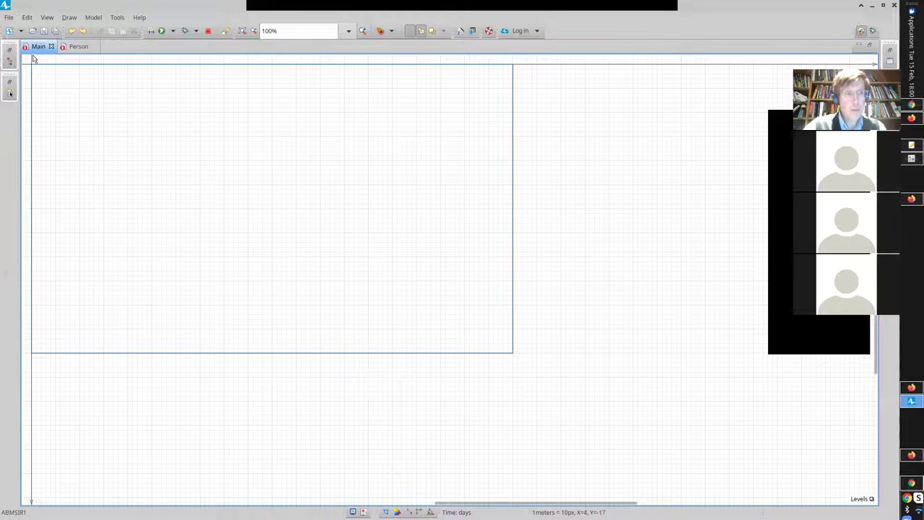
double_click(38, 47)
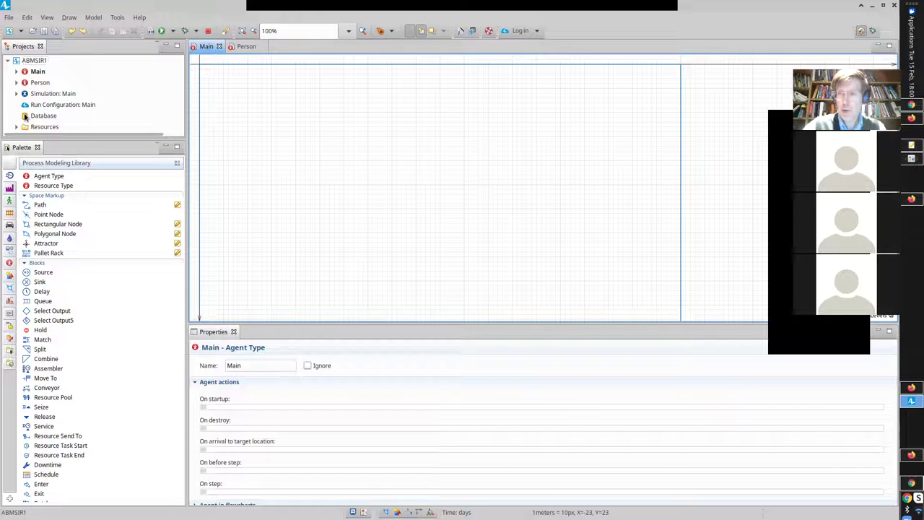
left_click(10, 264)
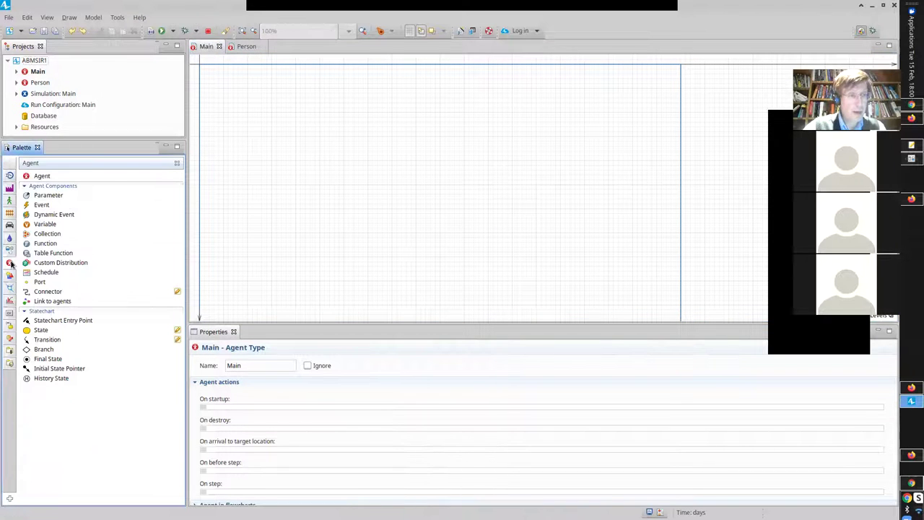